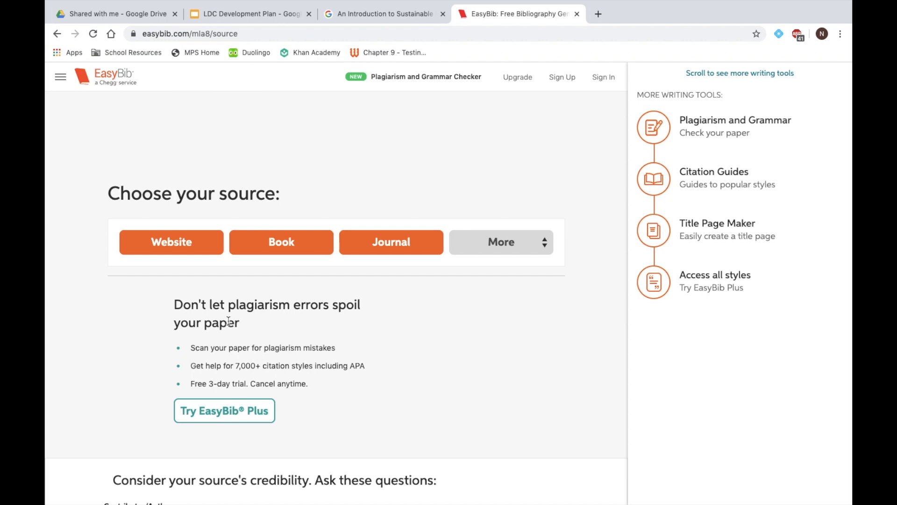
pyautogui.click(268, 18)
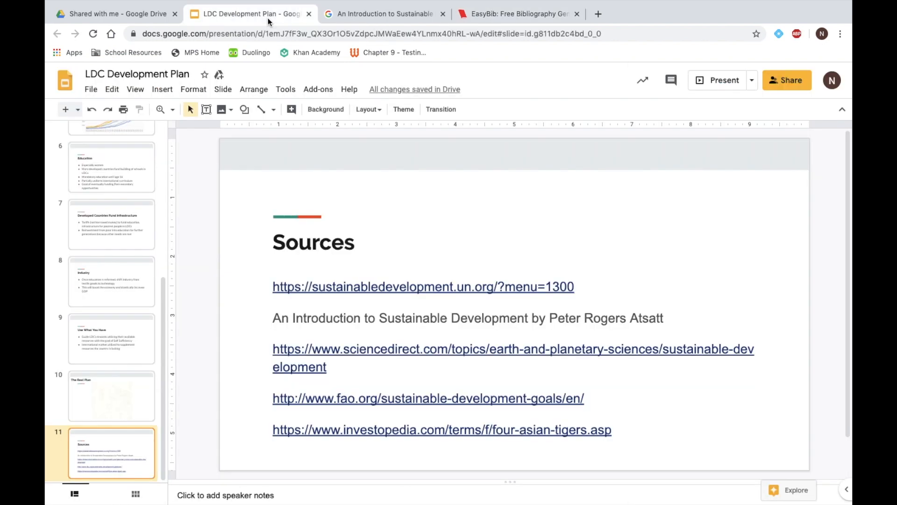
pyautogui.tripleClick(371, 288)
pyautogui.hotkey('ctrl', 'c')
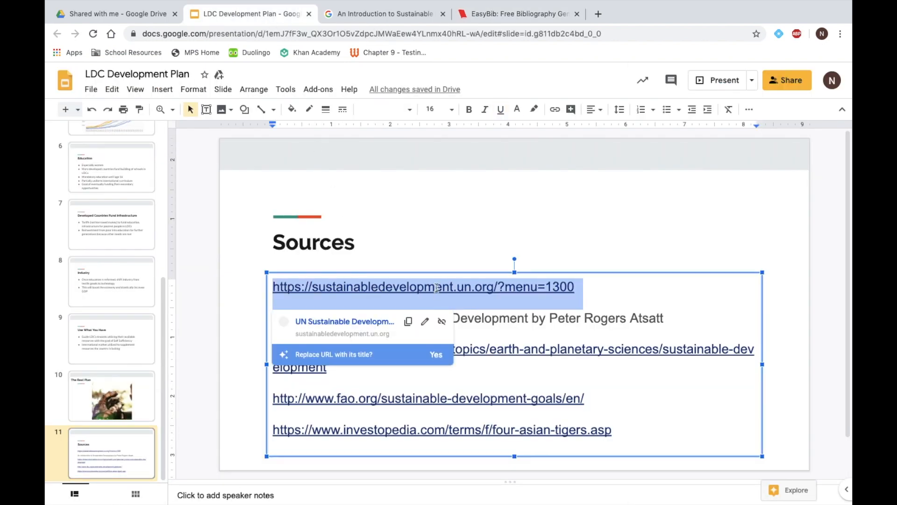
pyautogui.click(482, 21)
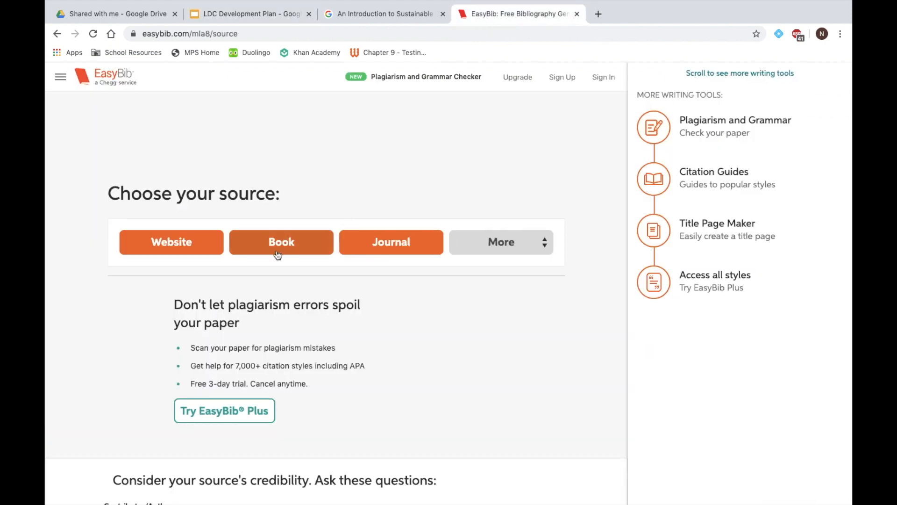
pyautogui.click(188, 247)
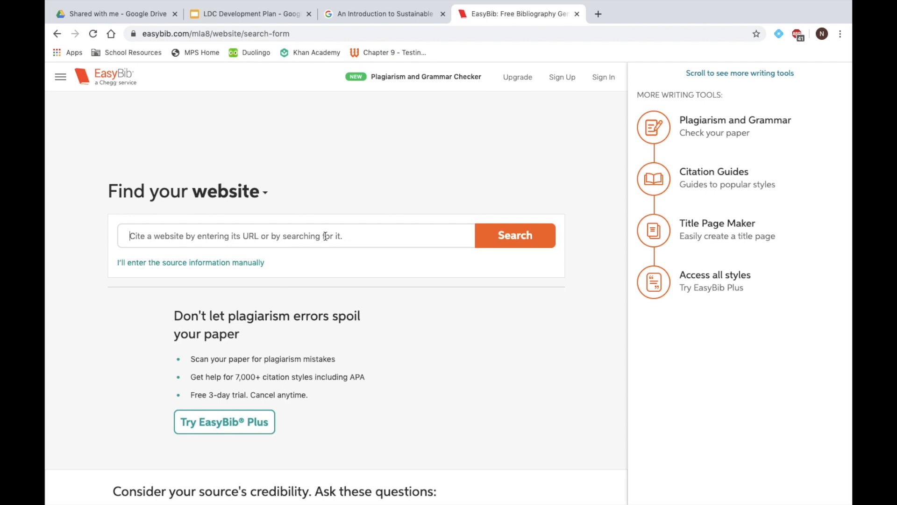
pyautogui.hotkey('ctrl', 'v')
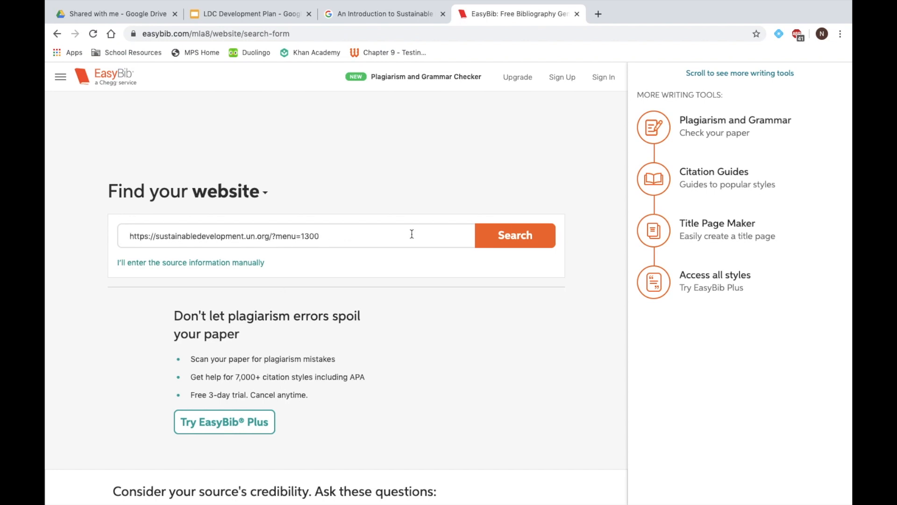
pyautogui.click(496, 239)
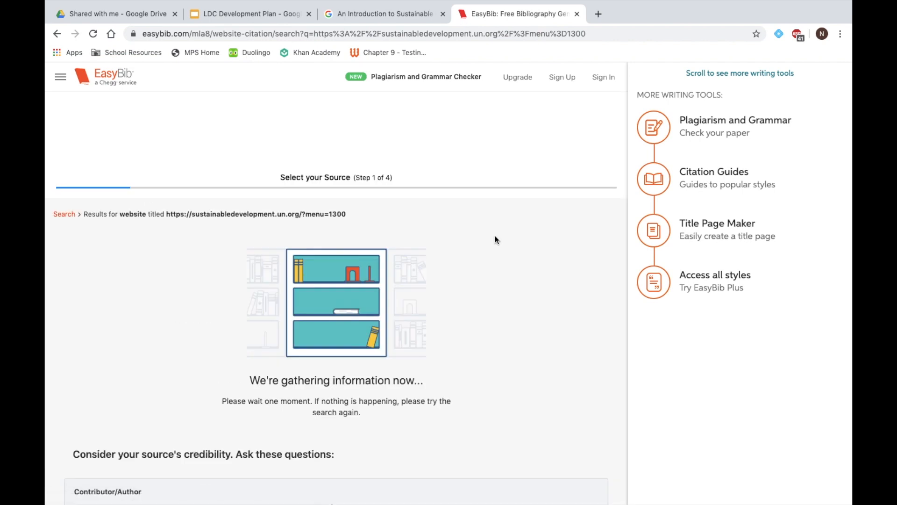
# Step: Cite the found Sustainable Development Goals page and continue past the information review to the missing-info form
pyautogui.scroll(-2, 495, 236)
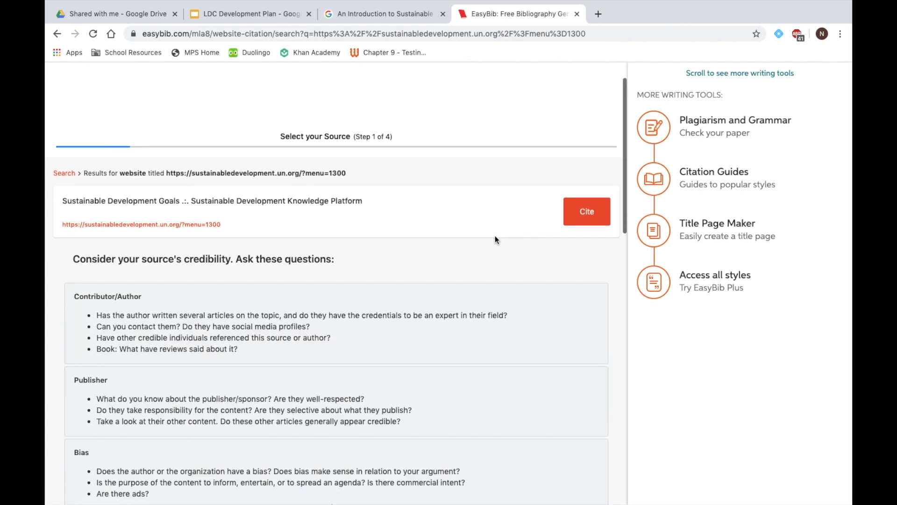
pyautogui.scroll(1, 303, 218)
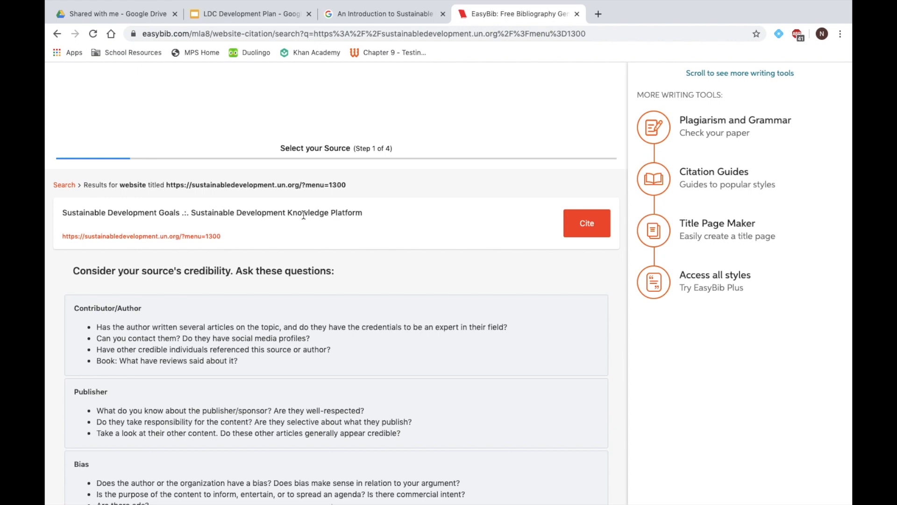
pyautogui.click(588, 235)
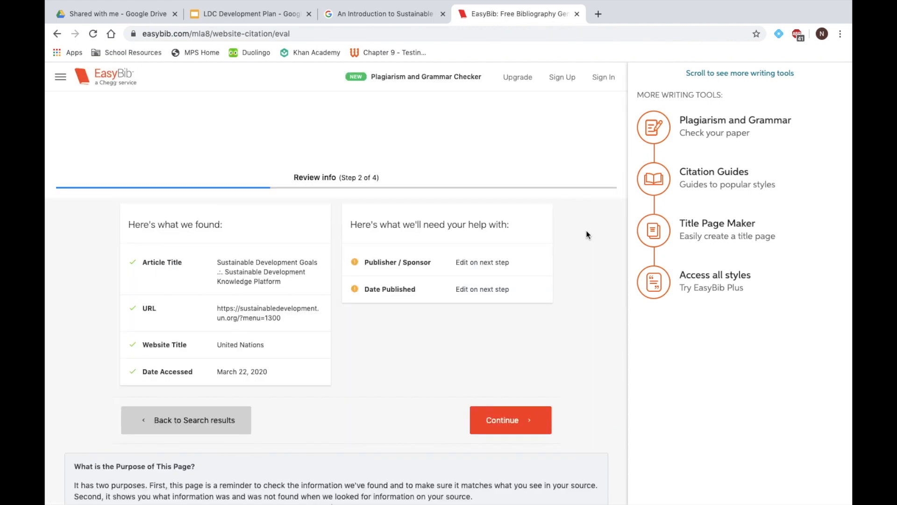
pyautogui.scroll(-2, 425, 322)
pyautogui.click(506, 385)
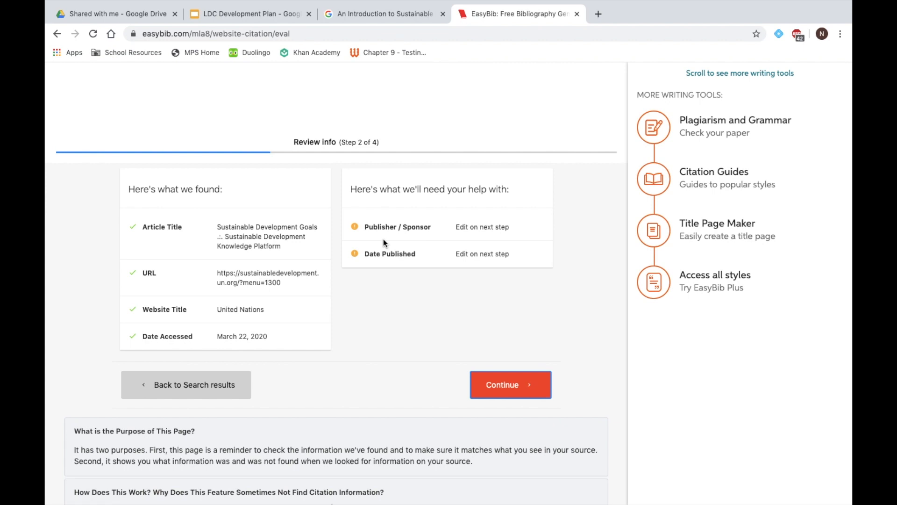
pyautogui.click(492, 392)
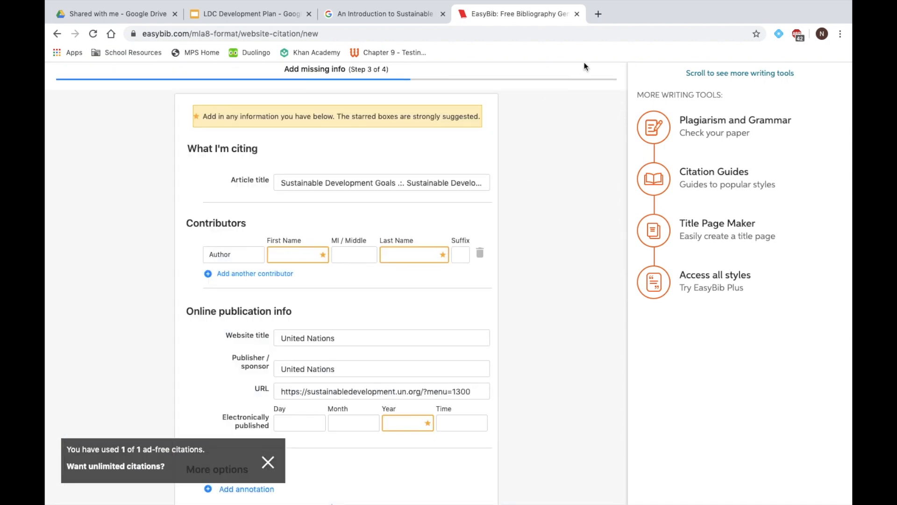
pyautogui.scroll(-1, 440, 212)
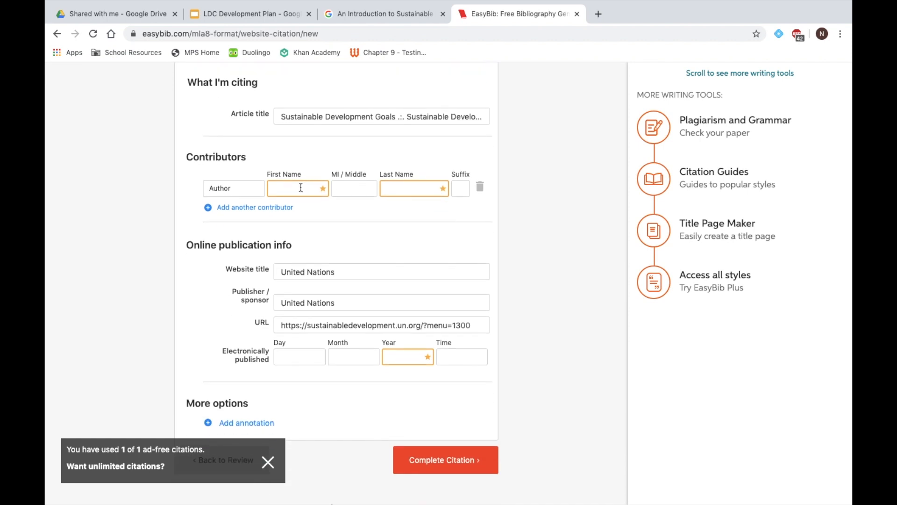
pyautogui.click(598, 14)
pyautogui.write('https://sustainabledevelopment.un.org/?menu=1300')
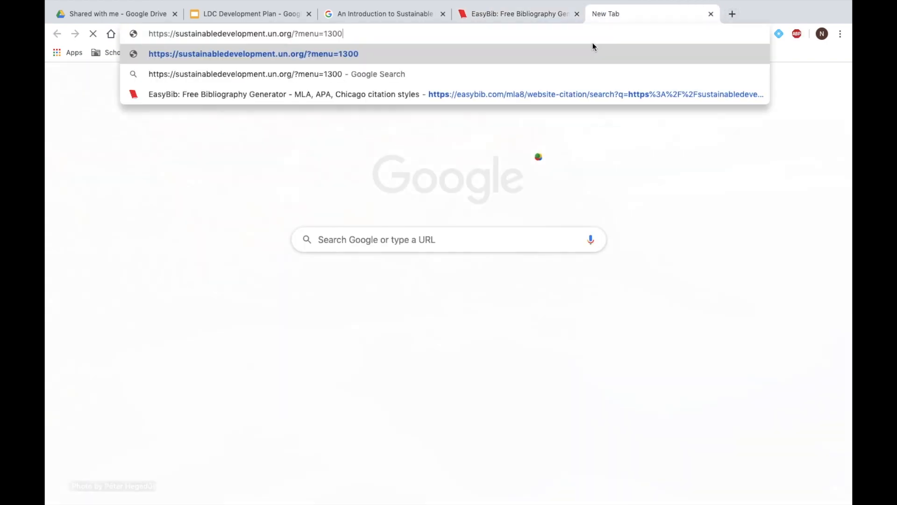
pyautogui.press('Return')
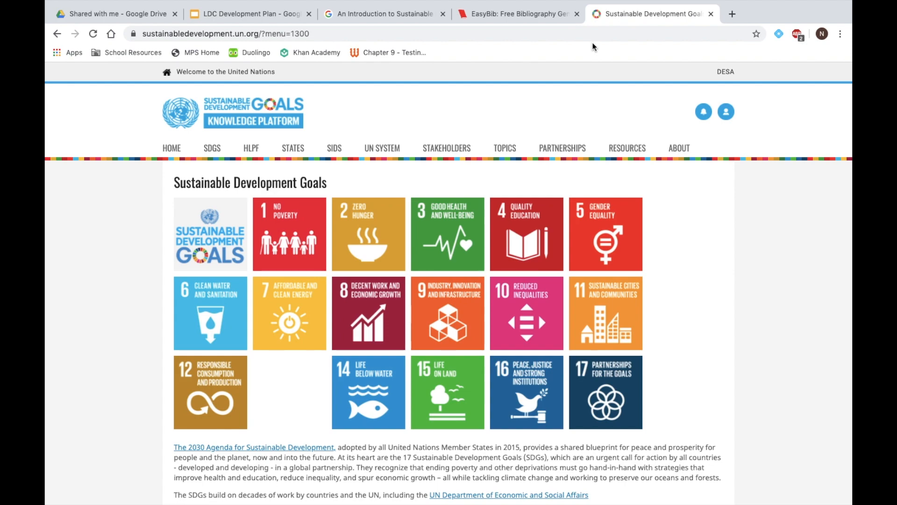
pyautogui.scroll(-5, 445, 164)
pyautogui.scroll(-15, 447, 167)
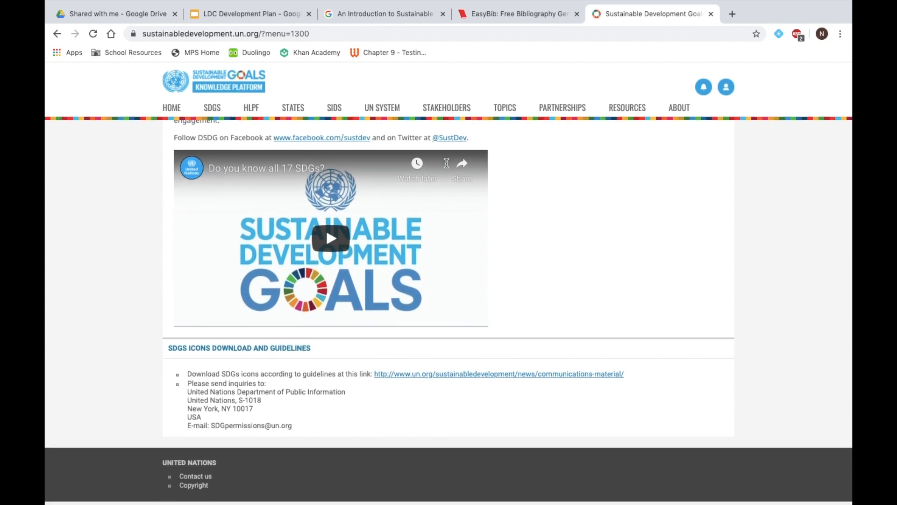
pyautogui.scroll(1, 447, 163)
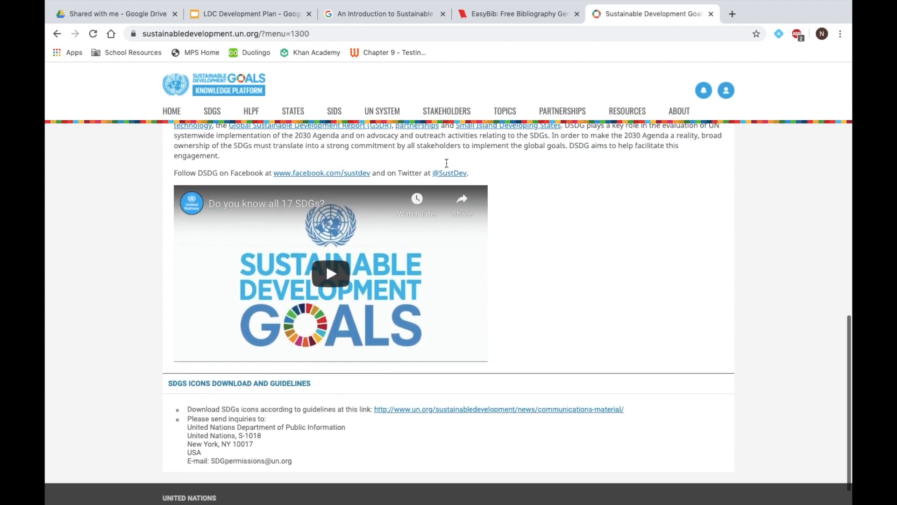
pyautogui.scroll(-1, 447, 163)
pyautogui.scroll(4, 447, 164)
pyautogui.scroll(10, 447, 163)
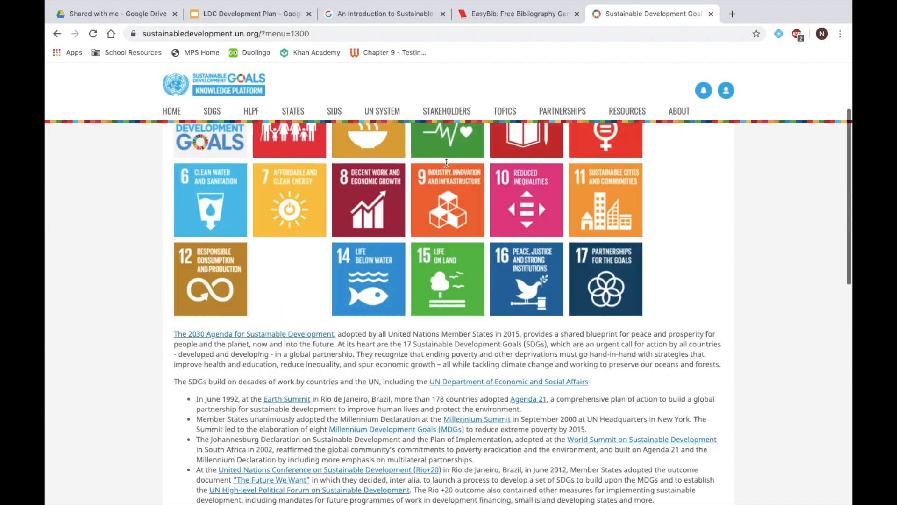
pyautogui.scroll(-2, 448, 167)
pyautogui.scroll(-4, 447, 166)
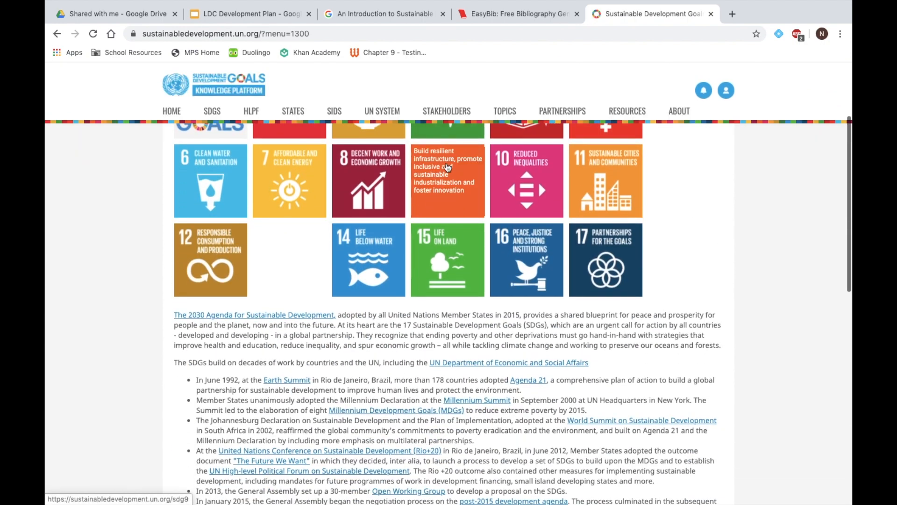
pyautogui.scroll(-10, 448, 167)
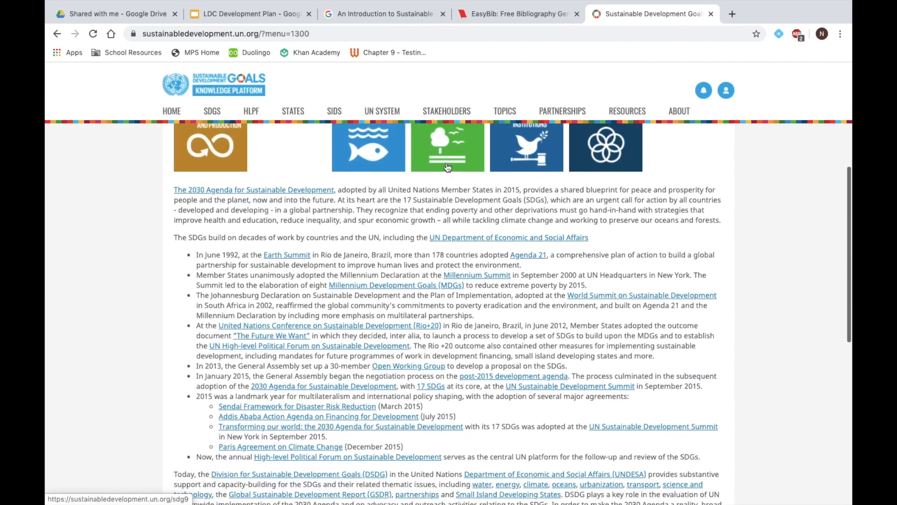
pyautogui.scroll(15, 447, 163)
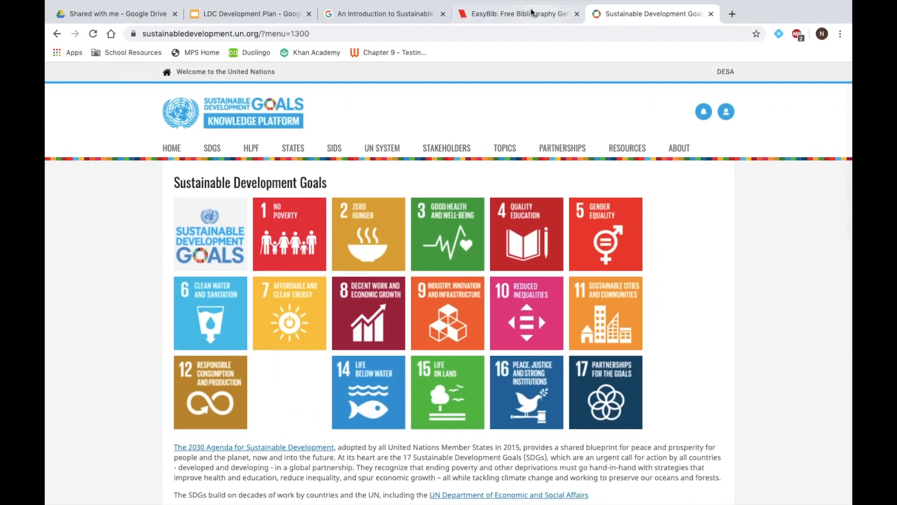
# Step: Return to EasyBib, dismiss the ad-free citations notice and complete the website citation with the author and date fields left blank
pyautogui.click(528, 13)
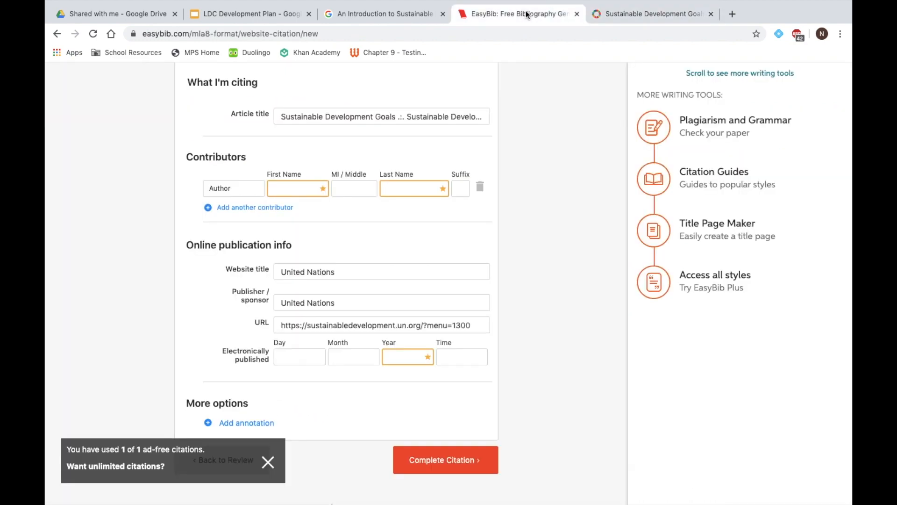
pyautogui.scroll(1, 467, 358)
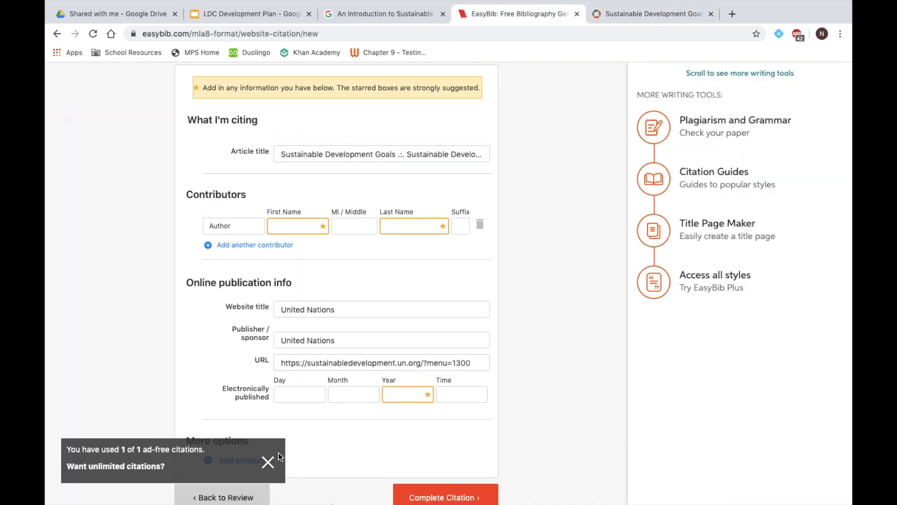
pyautogui.click(268, 470)
pyautogui.scroll(-1, 443, 397)
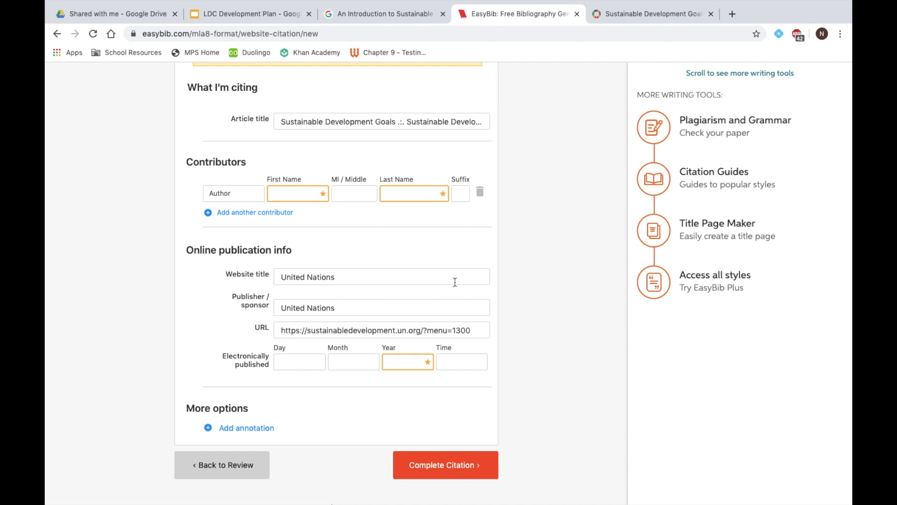
pyautogui.click(427, 465)
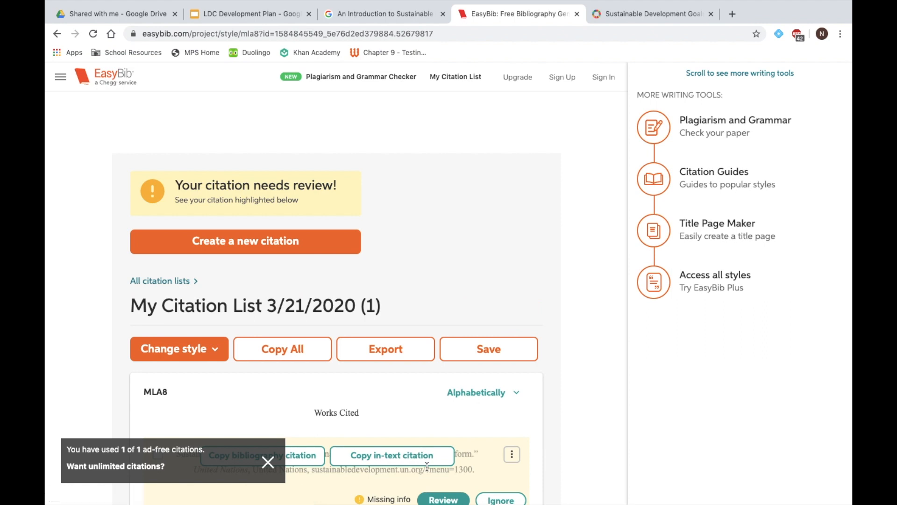
# Step: Copy the finished bibliography citation and paste it over the first URL on the Sources slide, removing the extra blank line after it
pyautogui.scroll(-4, 374, 350)
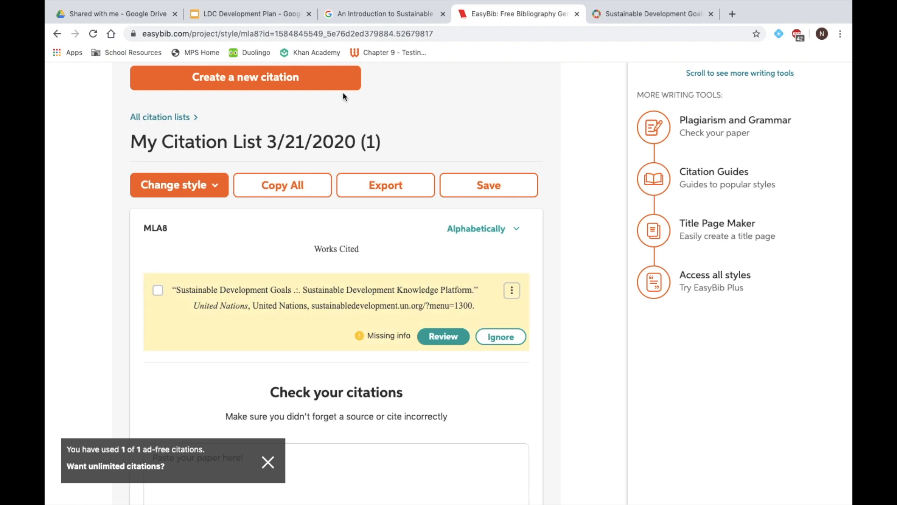
pyautogui.moveTo(357, 300)
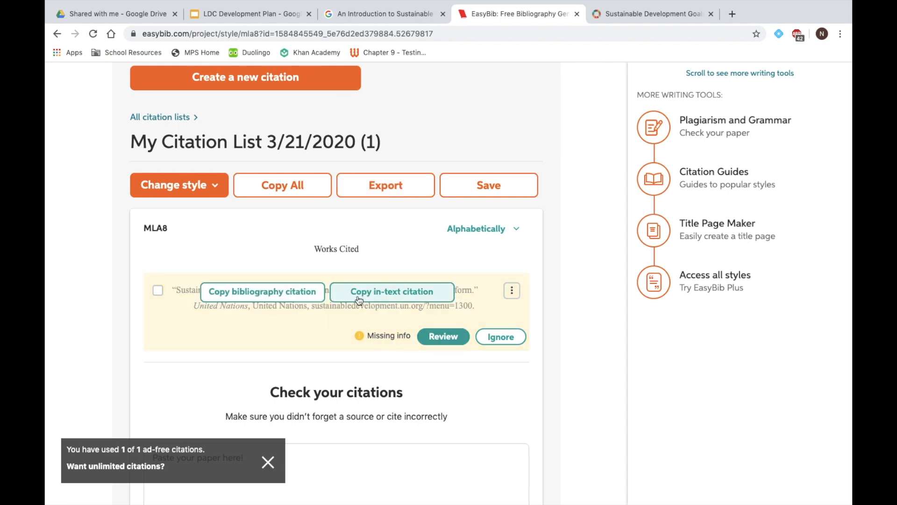
pyautogui.click(295, 301)
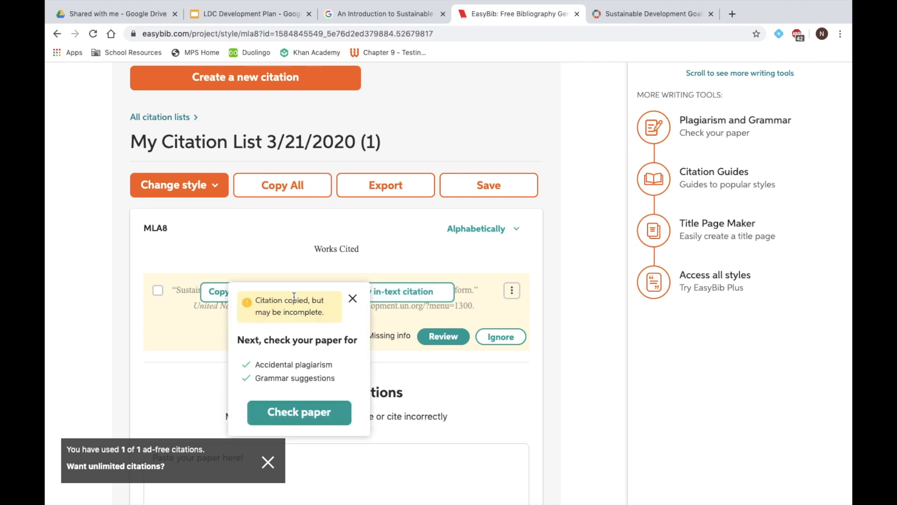
pyautogui.click(353, 300)
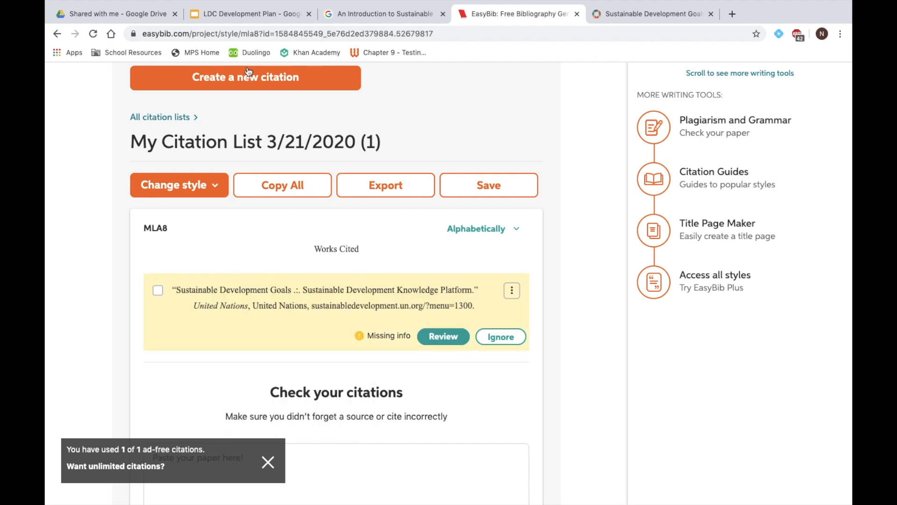
pyautogui.click(236, 11)
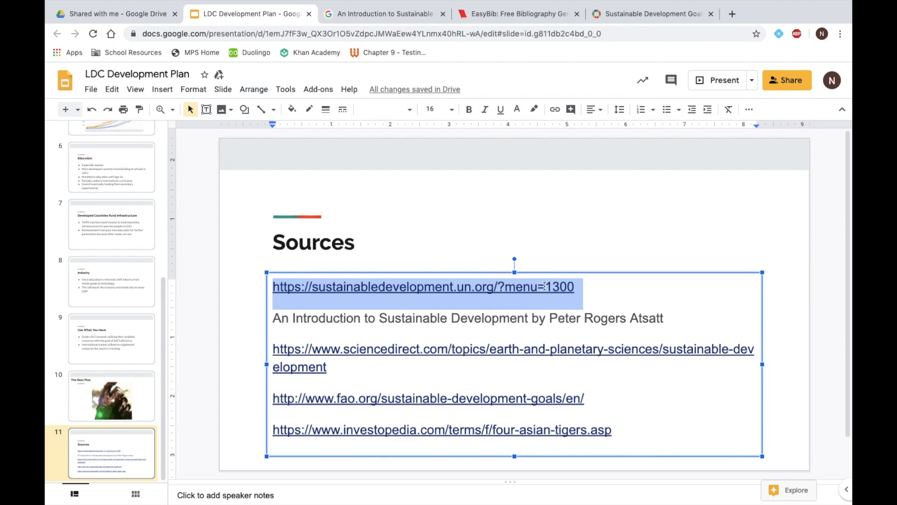
pyautogui.press('super+v')
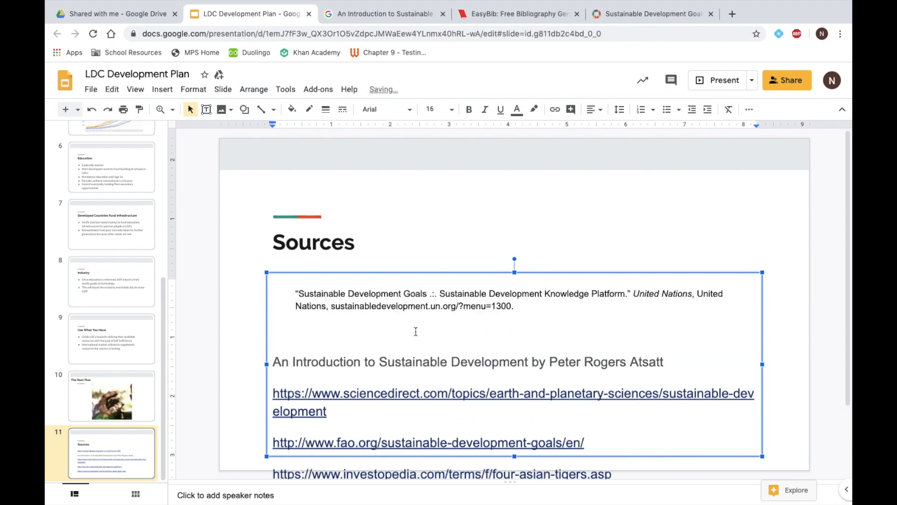
pyautogui.press('BackSpace')
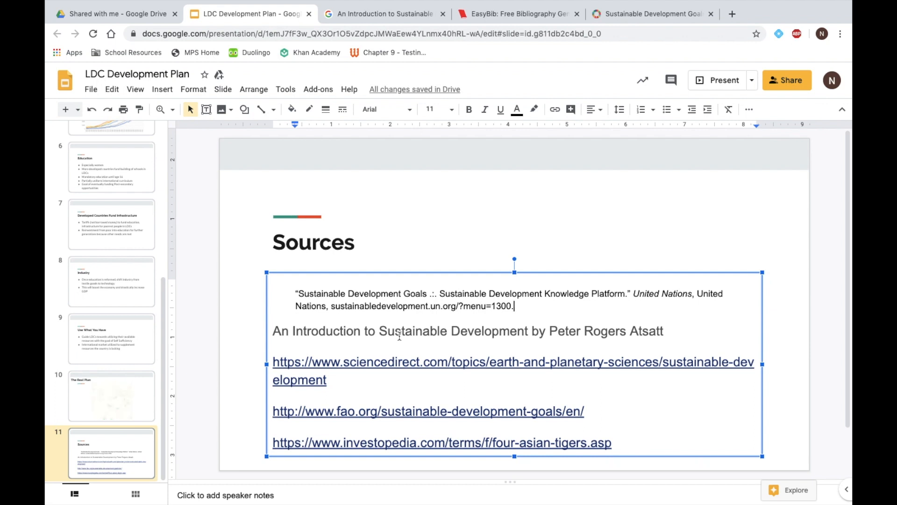
# Step: Copy the title "An Introduction to Sustainable Development" from the Sources slide and search for it as a new book citation in EasyBib
pyautogui.click(277, 332)
pyautogui.moveTo(277, 332); pyautogui.dragTo(529, 337)
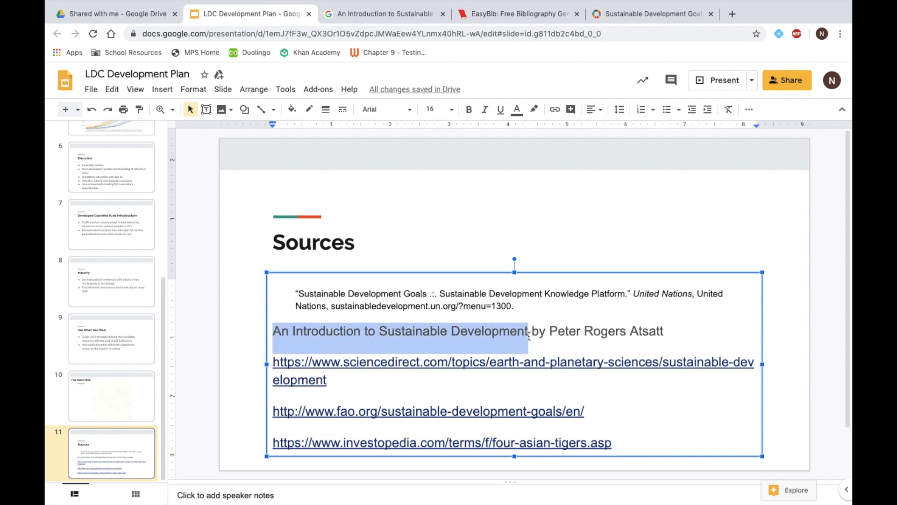
pyautogui.click(525, 18)
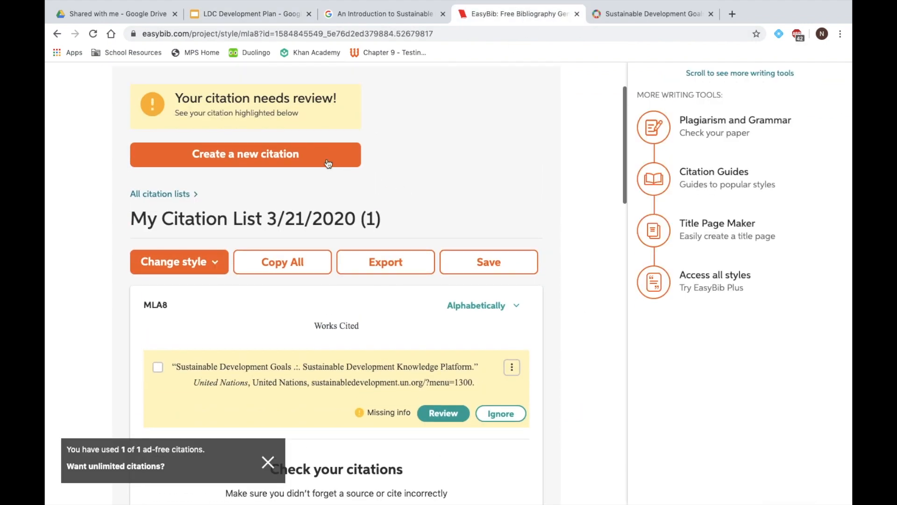
pyautogui.click(316, 153)
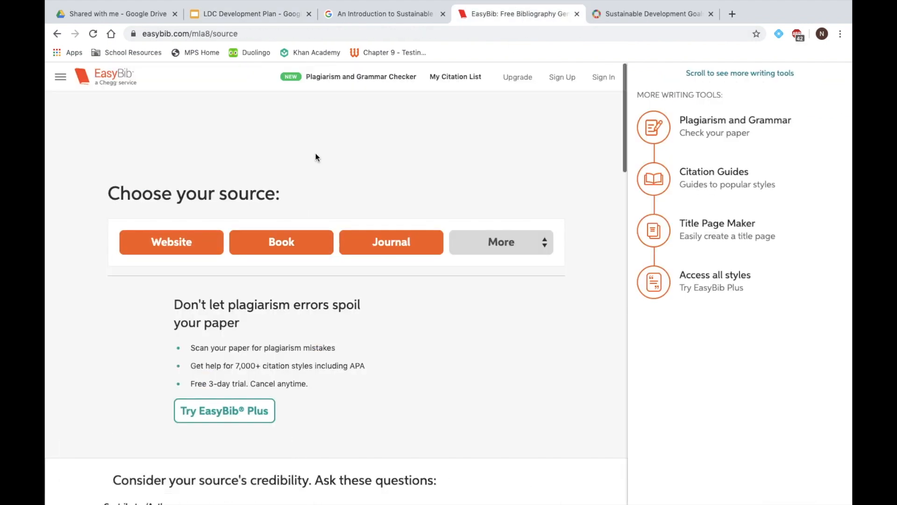
pyautogui.click(284, 239)
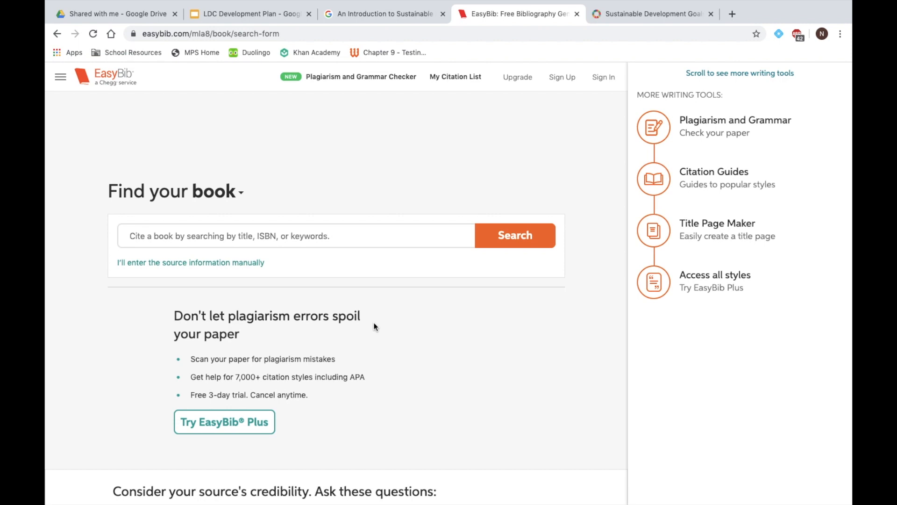
pyautogui.press('super+v')
pyautogui.click(480, 242)
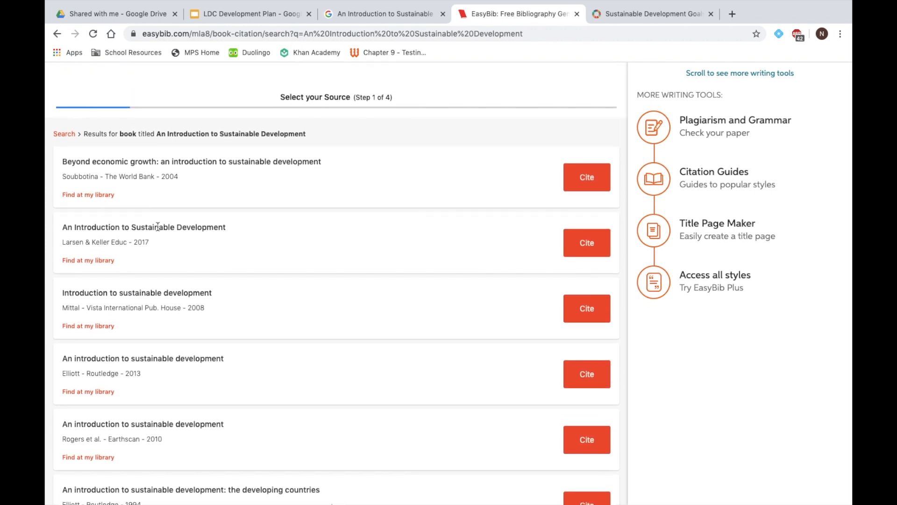
# Step: Cite the 2010 Earthscan edition of "An introduction to sustainable development" and continue past the information review to the missing-info form
pyautogui.scroll(3, 151, 229)
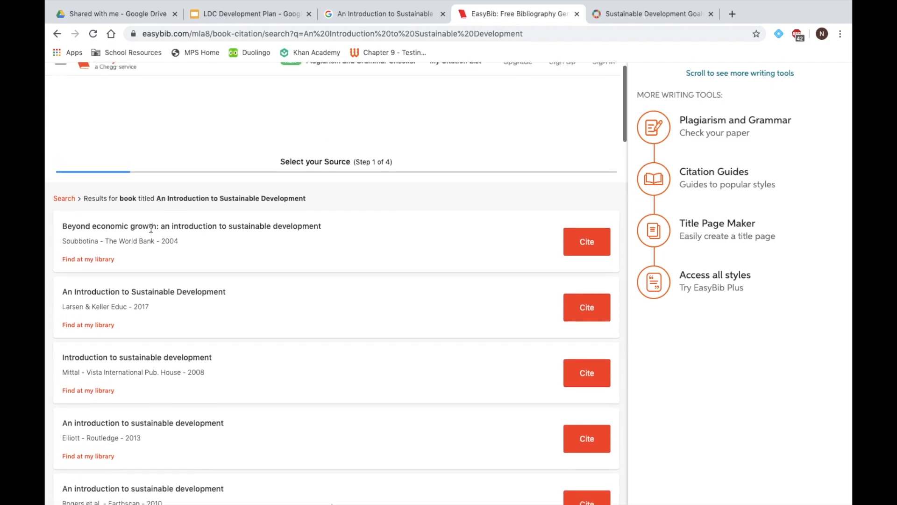
pyautogui.scroll(-3, 151, 228)
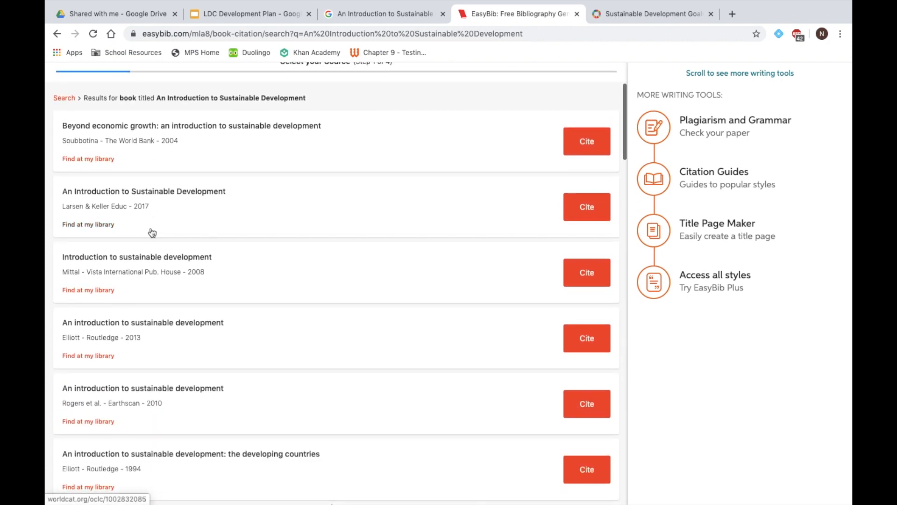
pyautogui.scroll(-3, 173, 286)
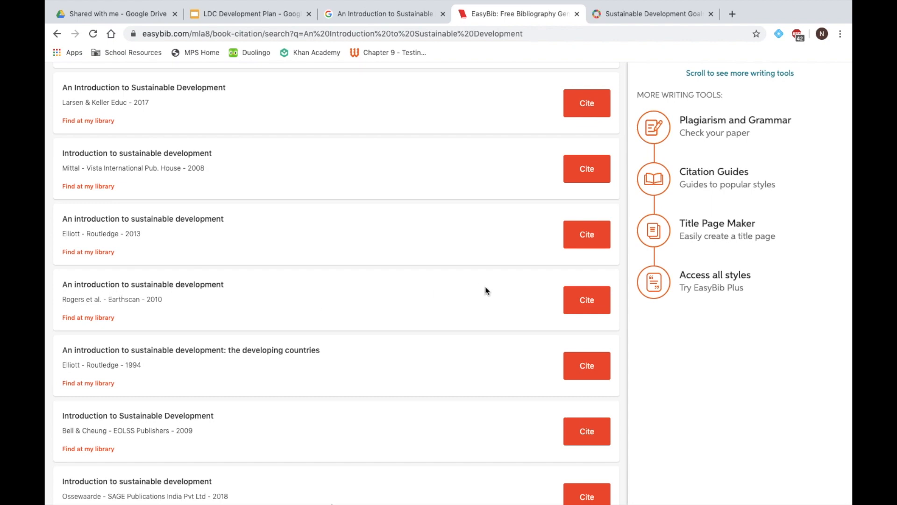
pyautogui.click(582, 299)
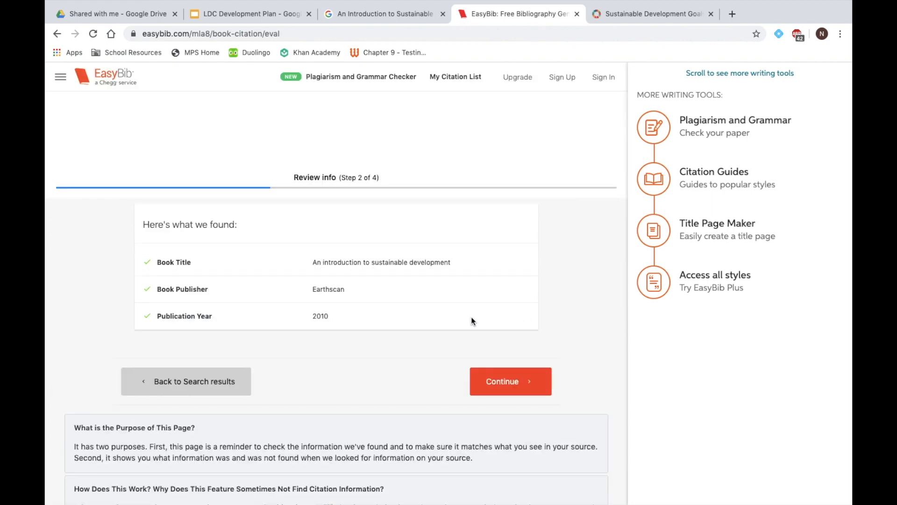
pyautogui.click(504, 381)
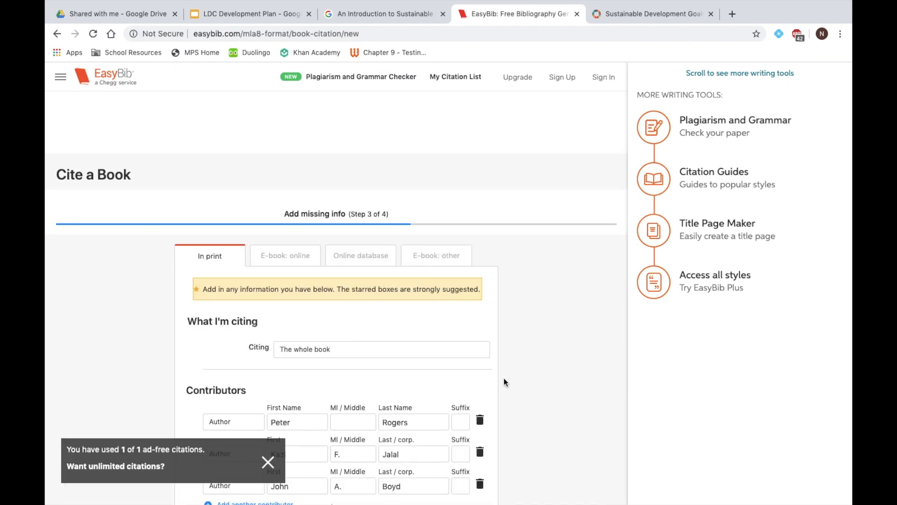
# Step: Compare the book's listed contributors with the source line on the Sources slide, then return to EasyBib and dismiss the ad-free citations notice
pyautogui.scroll(-4, 505, 380)
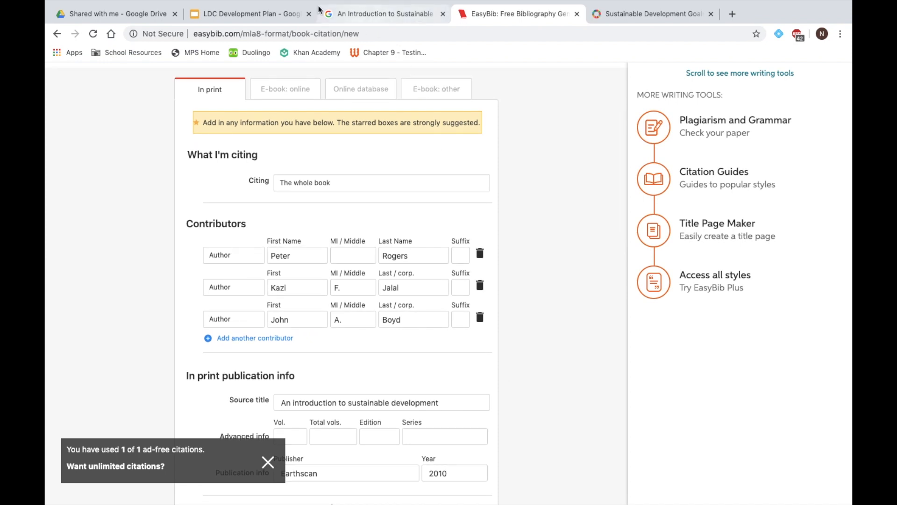
pyautogui.click(242, 14)
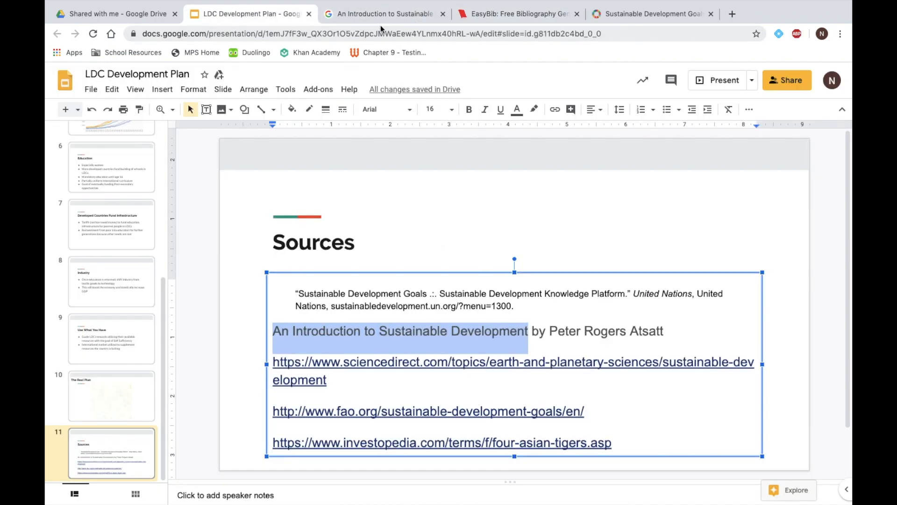
pyautogui.click(494, 15)
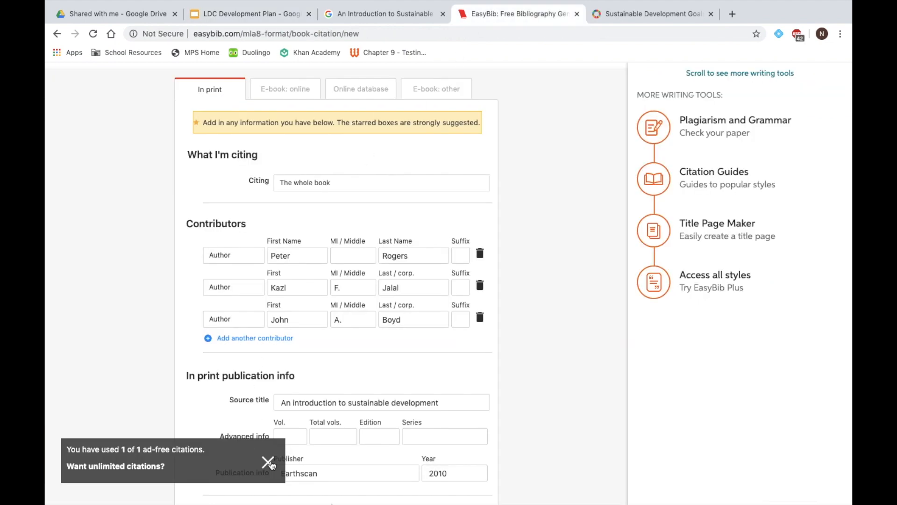
pyautogui.click(268, 463)
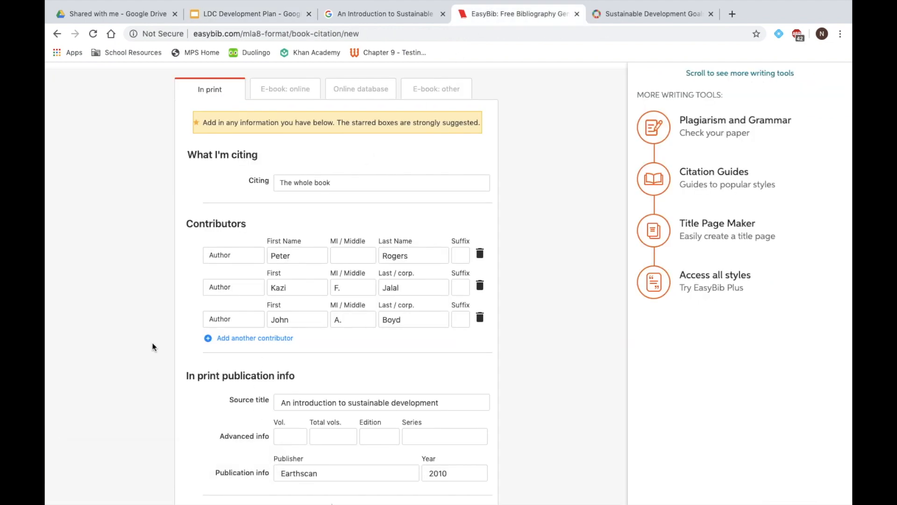
# Step: Change what is being cited to Chapter or section and enter "Introduction" as the chapter title
pyautogui.scroll(-3, 152, 347)
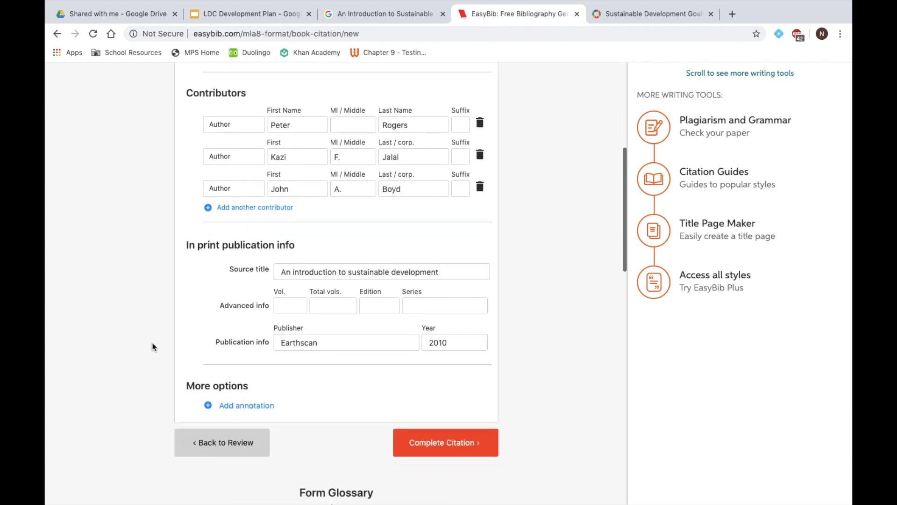
pyautogui.scroll(2, 153, 347)
pyautogui.scroll(1, 153, 347)
pyautogui.click(298, 154)
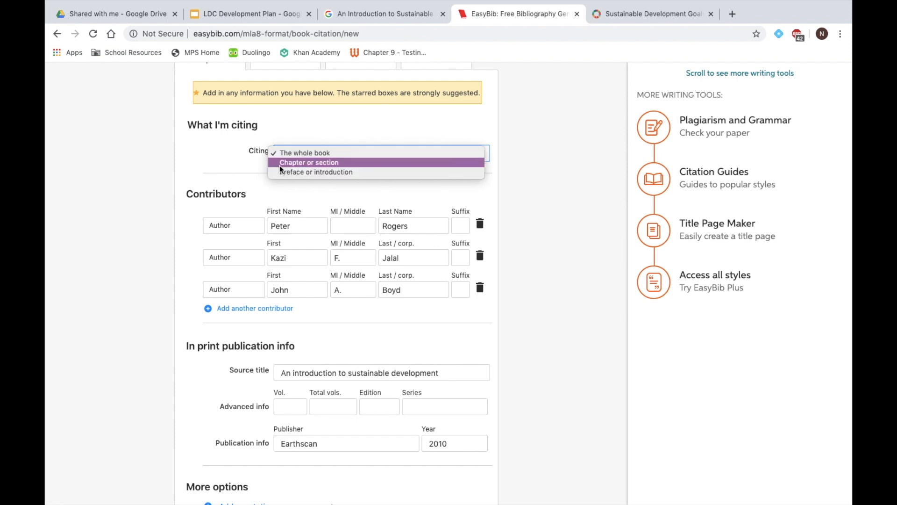
pyautogui.click(280, 164)
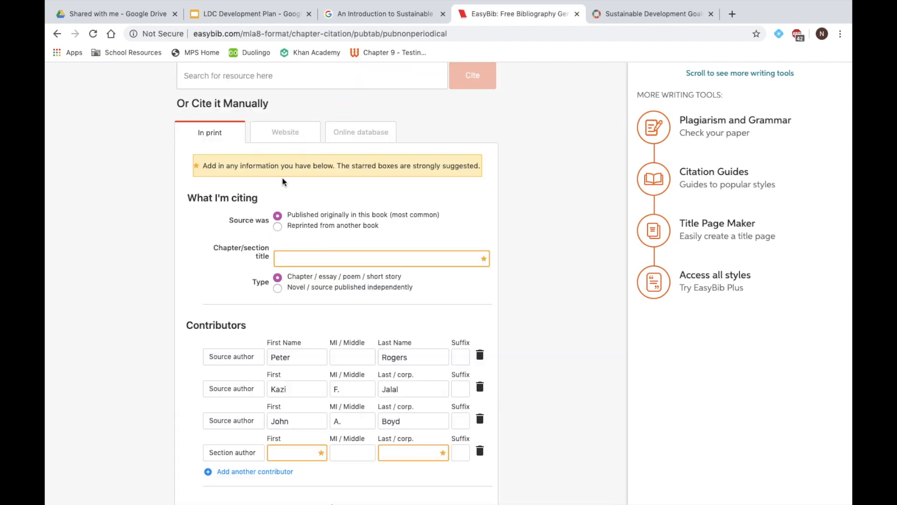
pyautogui.scroll(-1, 282, 181)
pyautogui.click(297, 208)
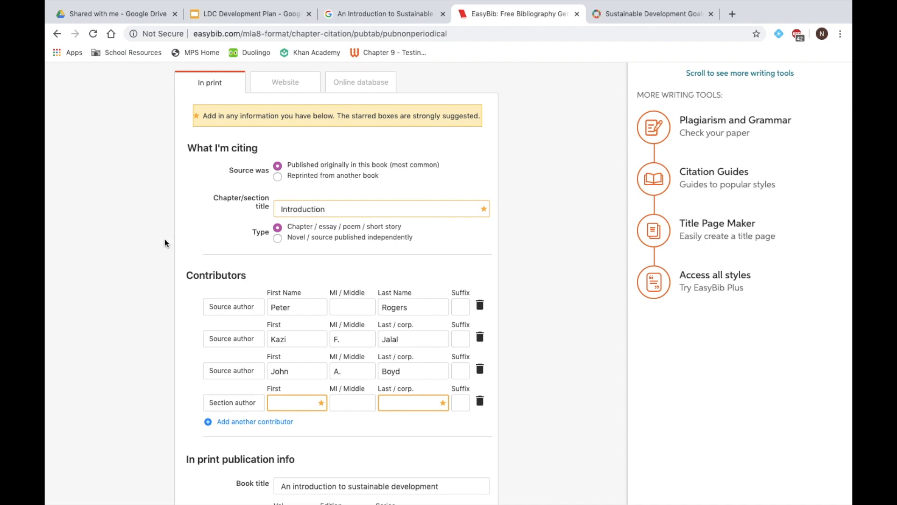
# Step: Set the pages to 3 through 7 and complete the citation with the section author left blank
pyautogui.scroll(-5, 166, 242)
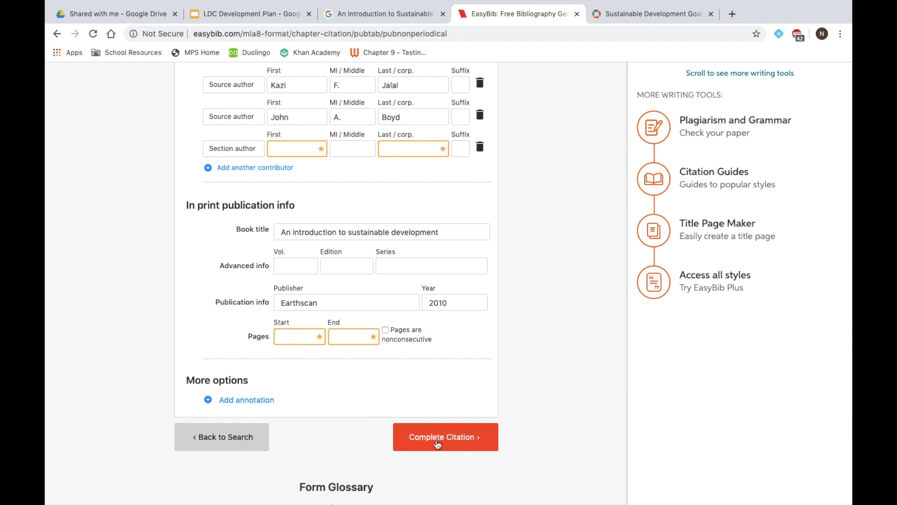
pyautogui.click(303, 340)
pyautogui.write('3')
pyautogui.click(352, 339)
pyautogui.click(422, 436)
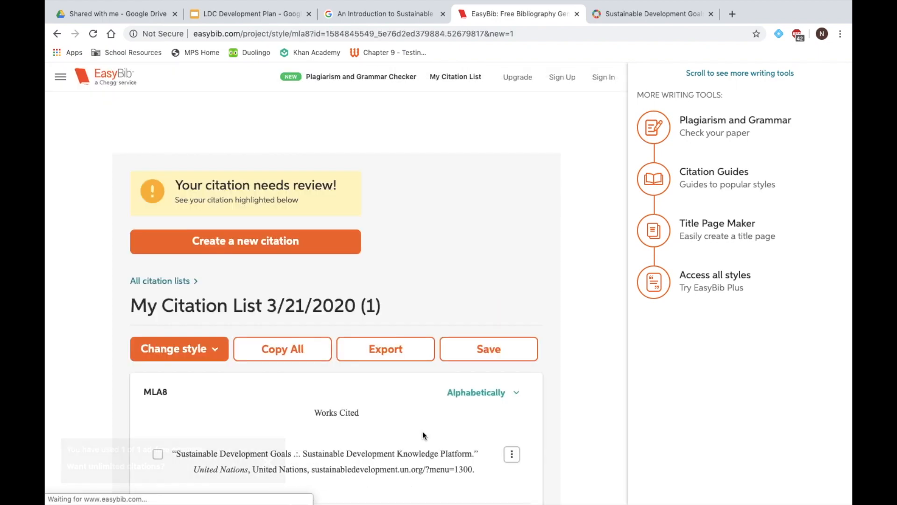
# Step: Copy the bibliography citation for the book's "Introduction" and paste it over the book source line on the Sources slide
pyautogui.scroll(-4, 423, 432)
pyautogui.scroll(1, 423, 432)
pyautogui.scroll(-1, 423, 432)
pyautogui.scroll(2, 423, 432)
pyautogui.scroll(3, 423, 432)
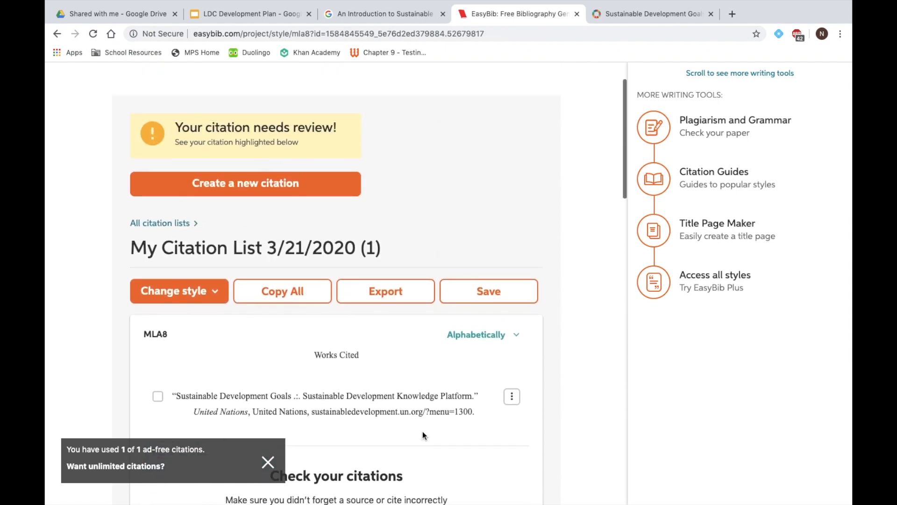
pyautogui.scroll(-3, 423, 432)
pyautogui.moveTo(333, 322)
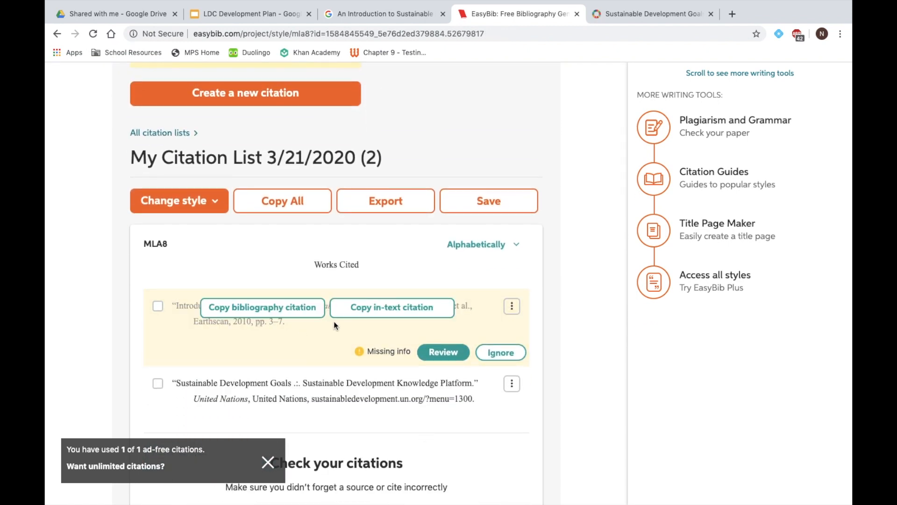
pyautogui.click(283, 309)
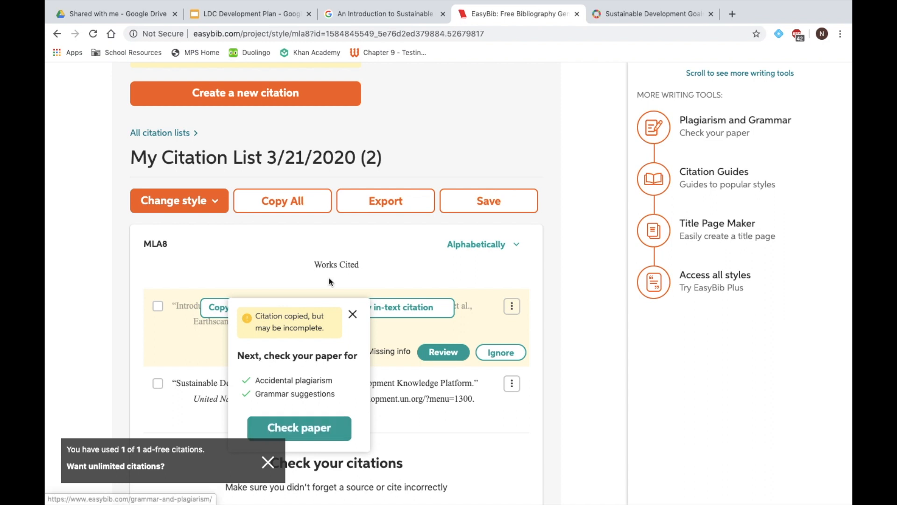
pyautogui.click(267, 20)
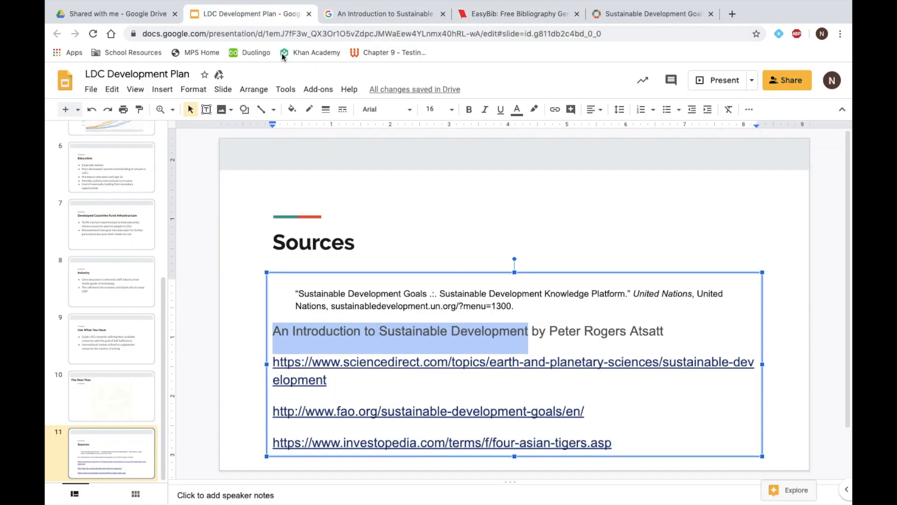
pyautogui.moveTo(665, 332); pyautogui.dragTo(237, 329)
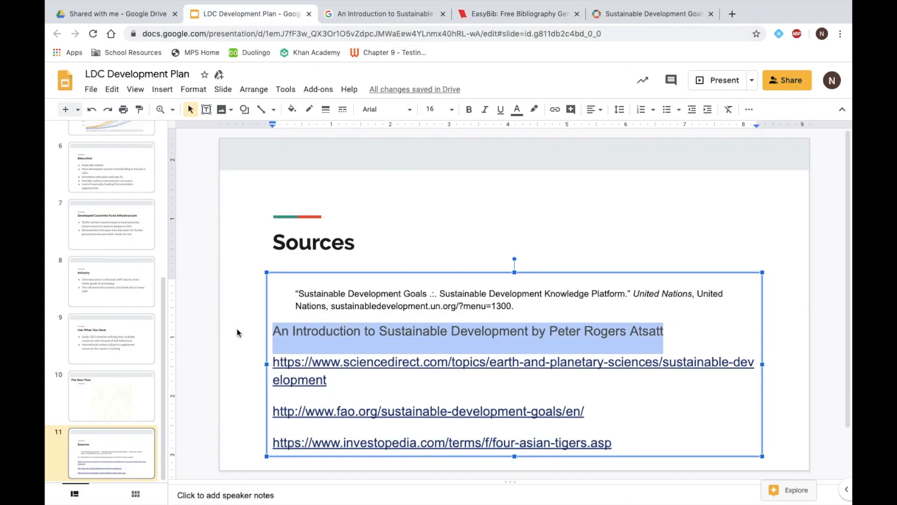
pyautogui.hotkey('ctrl', 'v')
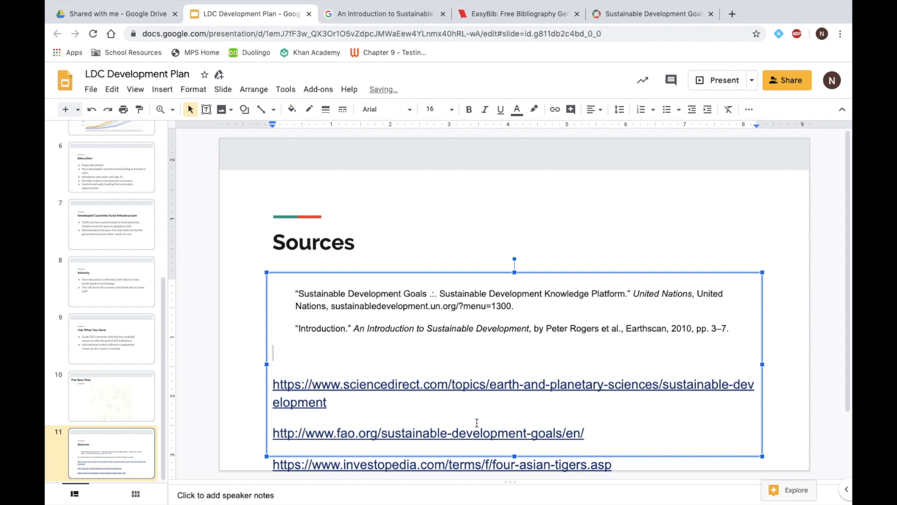
# Step: Delete the blank line and the three remaining source URLs below the pasted citations
pyautogui.scroll(-2, 331, 393)
pyautogui.moveTo(281, 308); pyautogui.dragTo(623, 434)
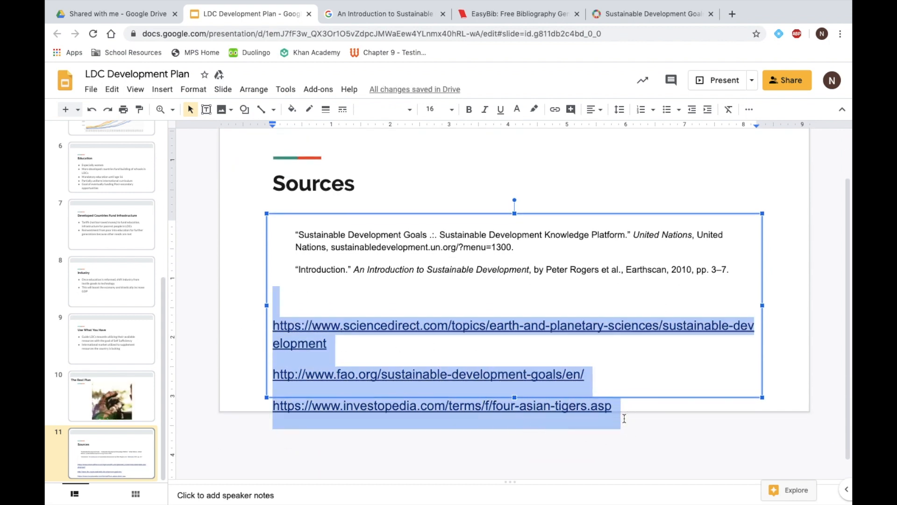
pyautogui.press('BackSpace')
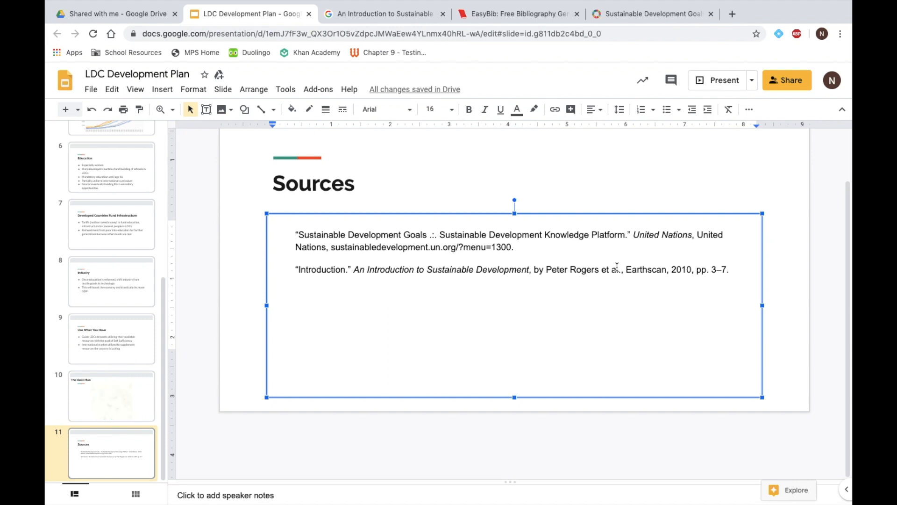
# Step: Remove the indentation from both citations on the Sources slide and select the text of both
pyautogui.click(296, 235)
pyautogui.press('BackSpace')
pyautogui.click(294, 266)
pyautogui.press('BackSpace')
pyautogui.moveTo(708, 271); pyautogui.dragTo(274, 236)
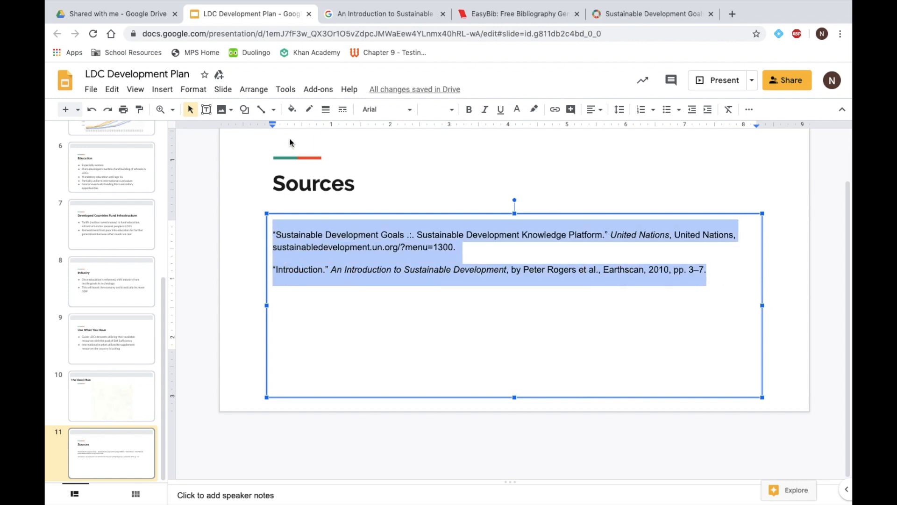